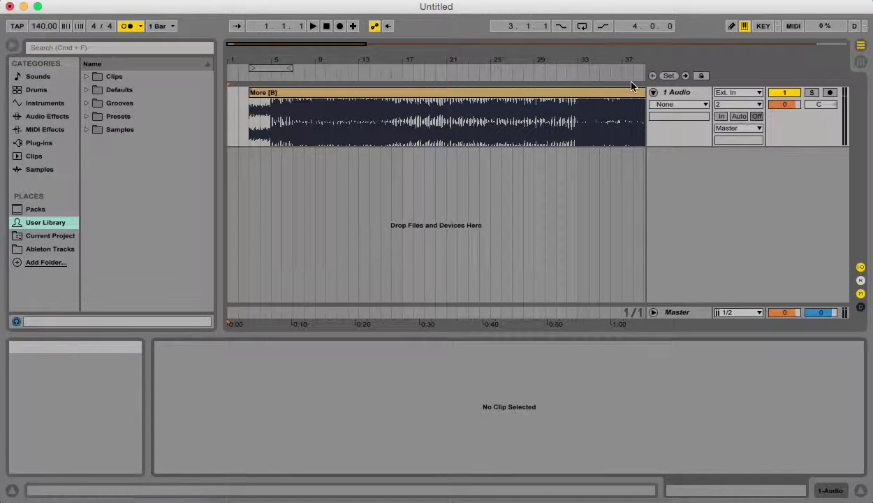
# - Add a locator and move it to bar 1, the start of the 'More [B]' clip
pyautogui.click(667, 77)
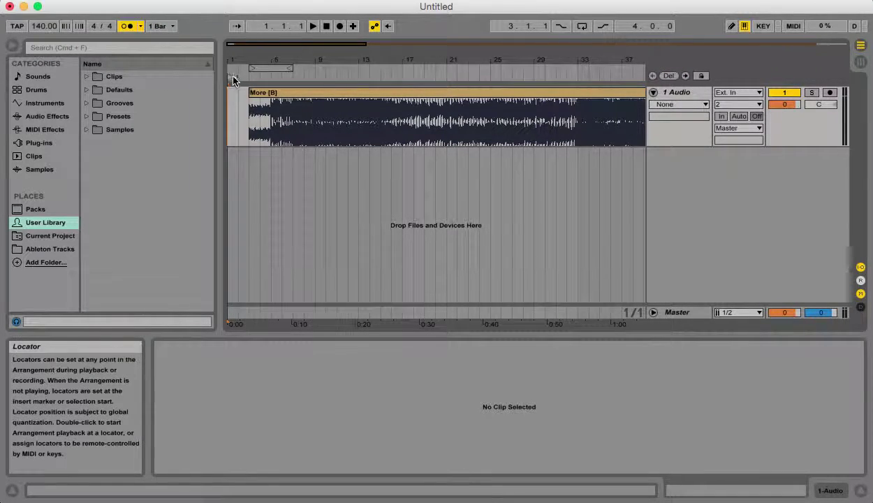
pyautogui.moveTo(232, 82); pyautogui.dragTo(256, 82)
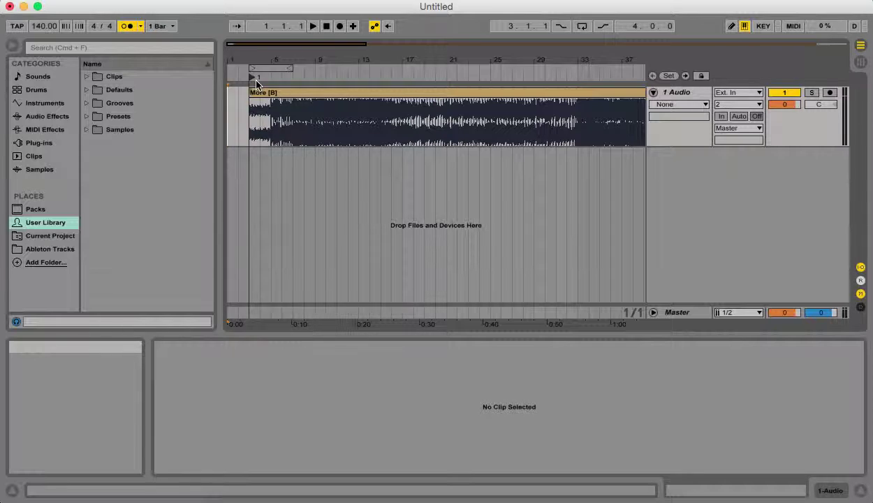
pyautogui.click(226, 125)
# - Rename the bar-1 locator to INTRO, then start playback
pyautogui.rightClick(253, 81)
pyautogui.click(268, 94)
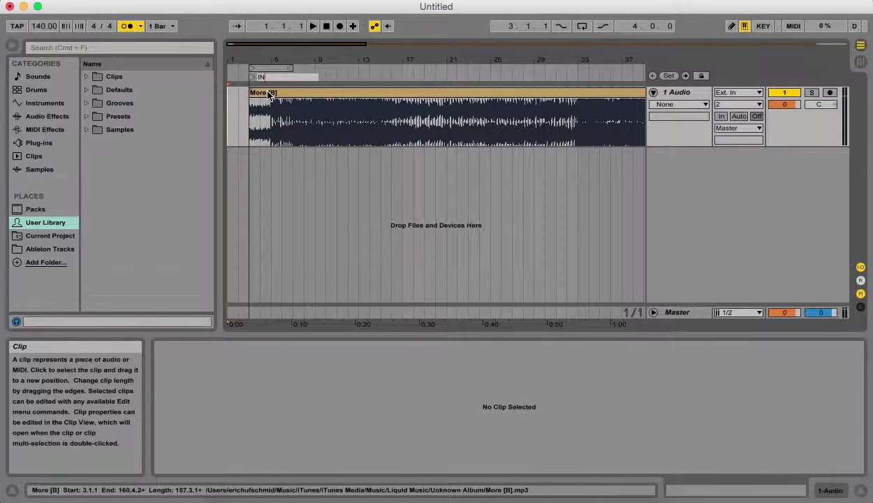
pyautogui.write('INTRO')
pyautogui.press('Return')
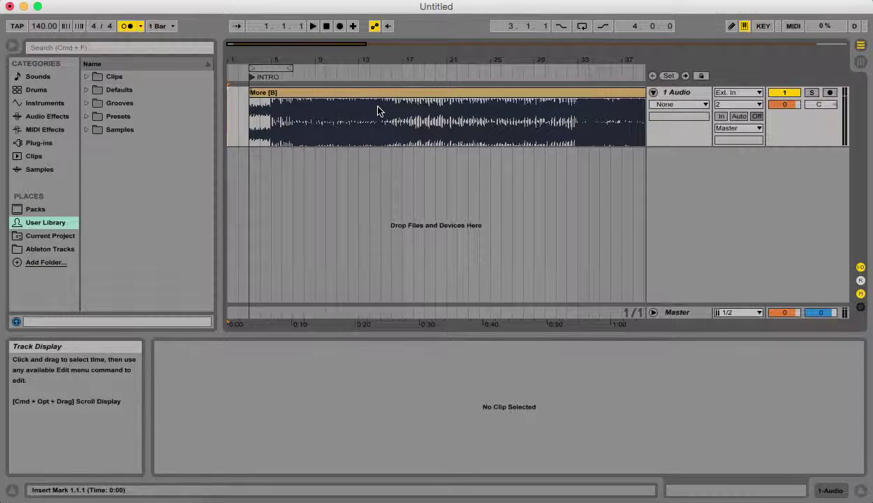
pyautogui.press('space')
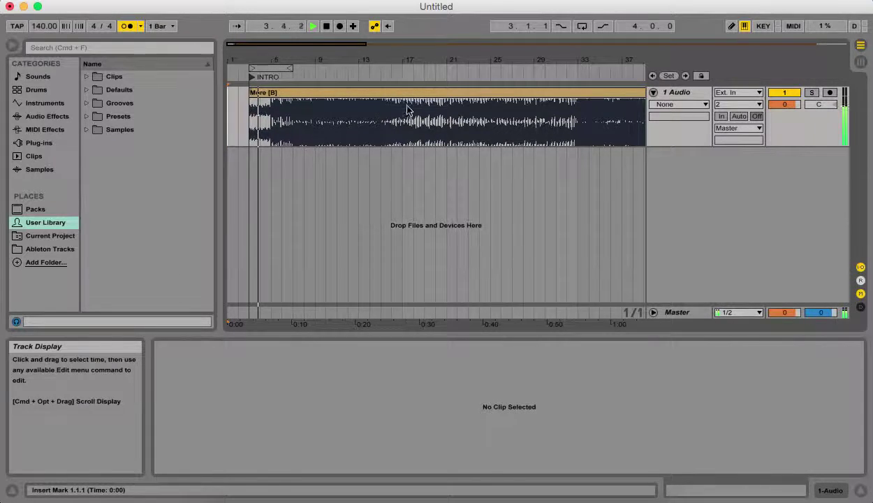
# - During playback, add four locators at the section changes, including bars 15, 33 and 41
pyautogui.click(669, 77)
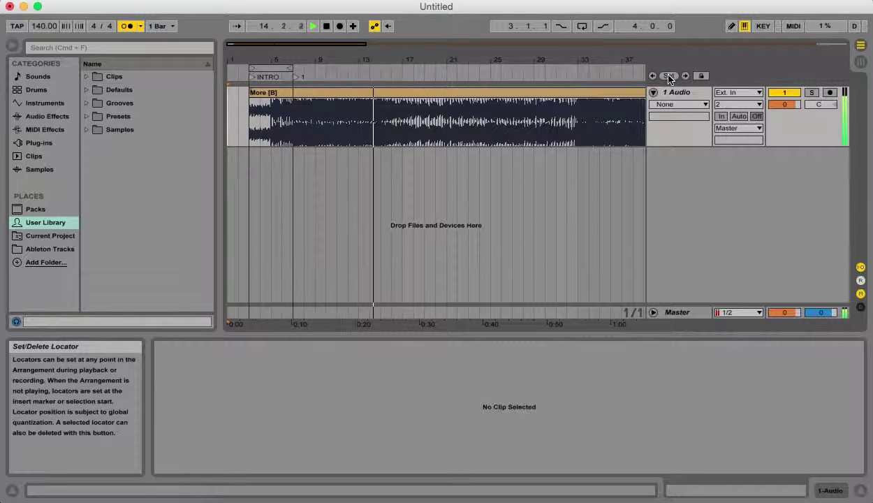
pyautogui.click(668, 76)
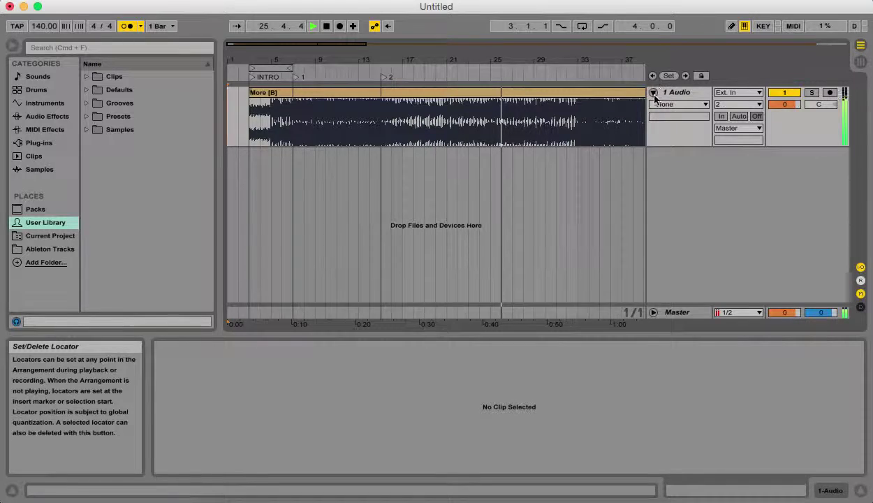
pyautogui.hscroll(10, 600, 121)
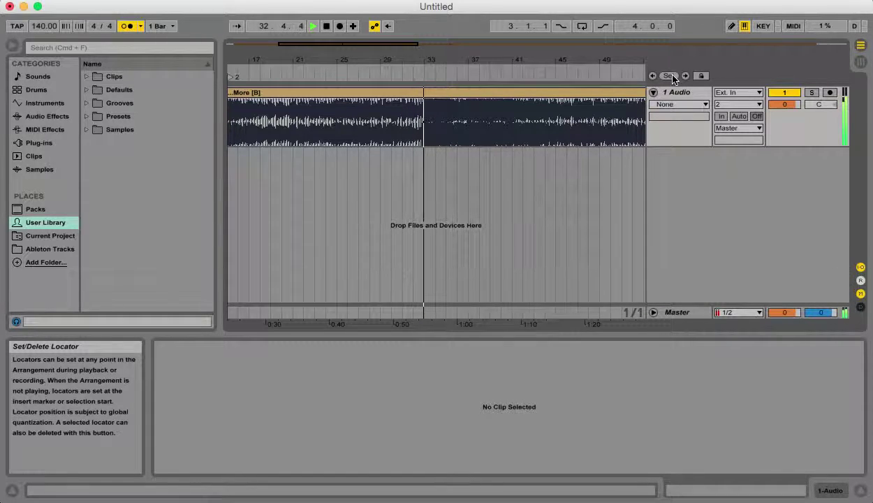
pyautogui.click(669, 75)
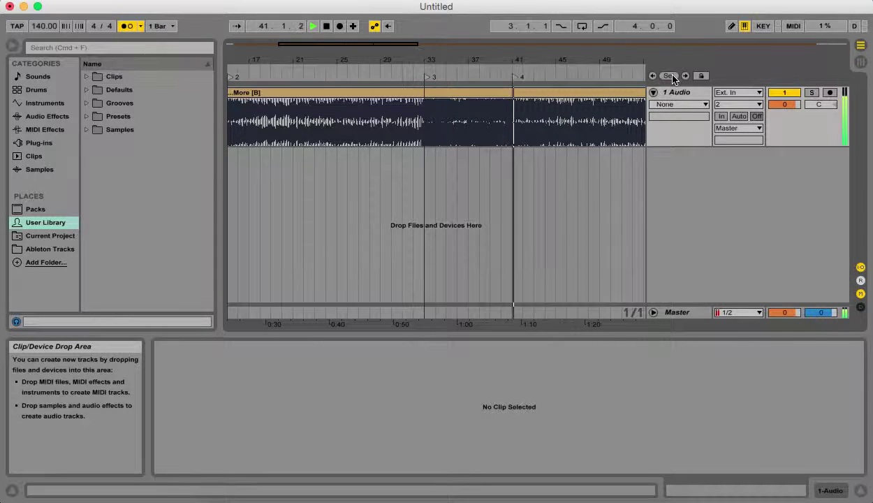
pyautogui.click(669, 75)
pyautogui.hscroll(-5, 617, 101)
# - Rename locator 1 to BUILD
pyautogui.hscroll(-2, 617, 101)
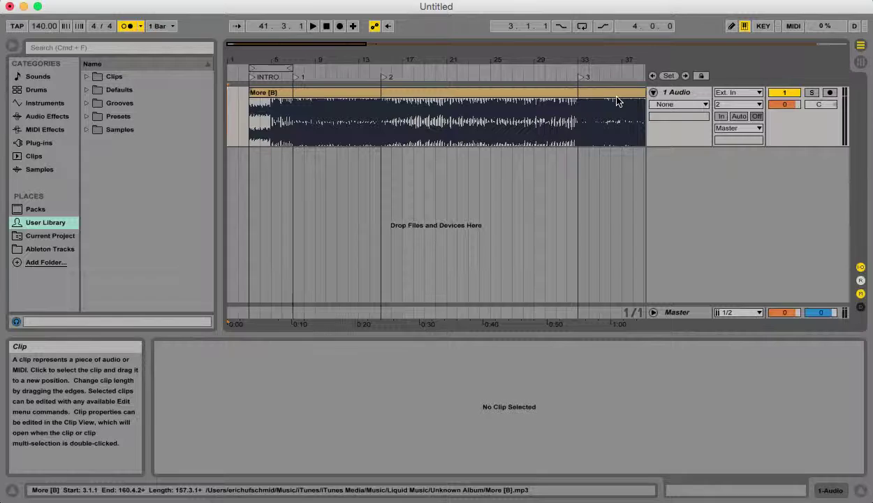
pyautogui.rightClick(296, 79)
pyautogui.click(310, 97)
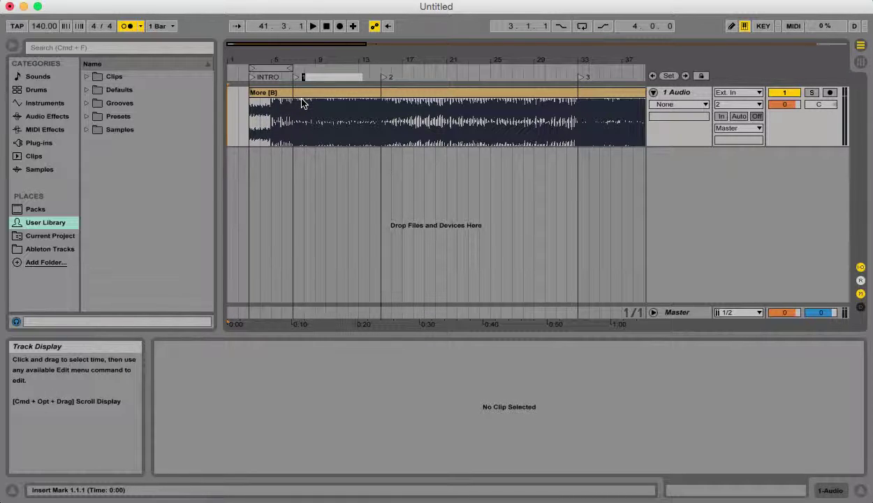
pyautogui.press('Return')
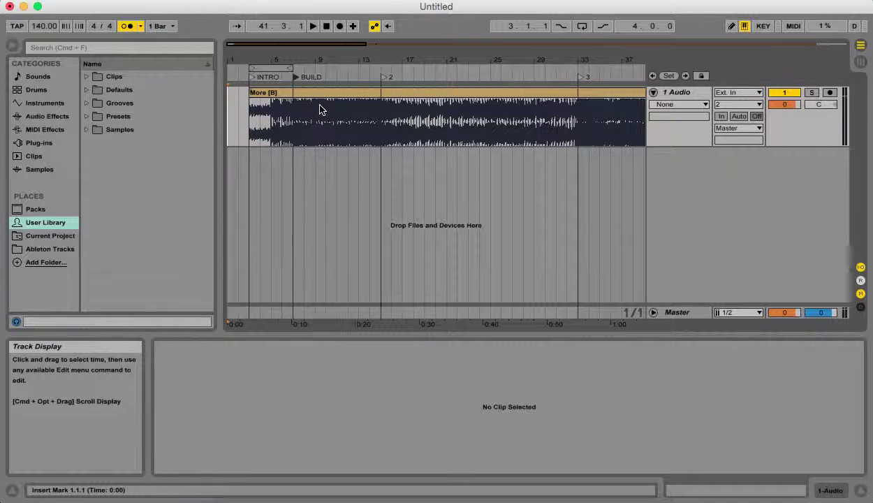
# - Rename locator 2 to VERSE 1
pyautogui.rightClick(389, 79)
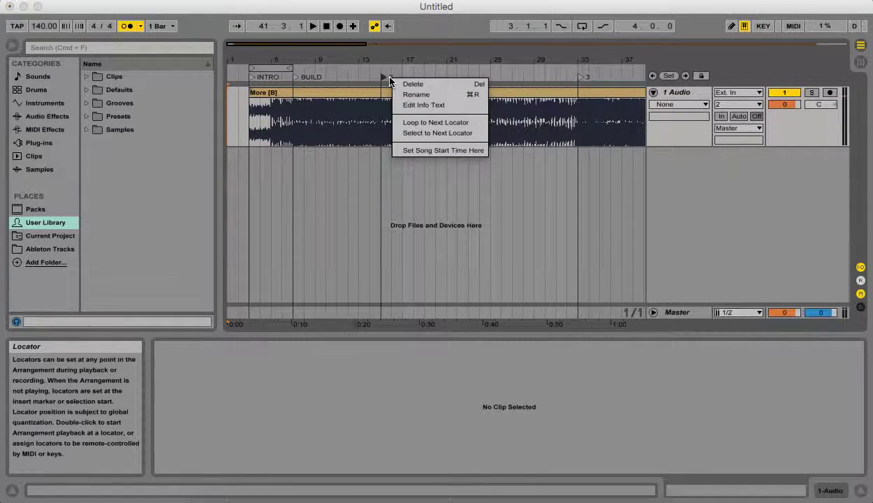
pyautogui.click(393, 94)
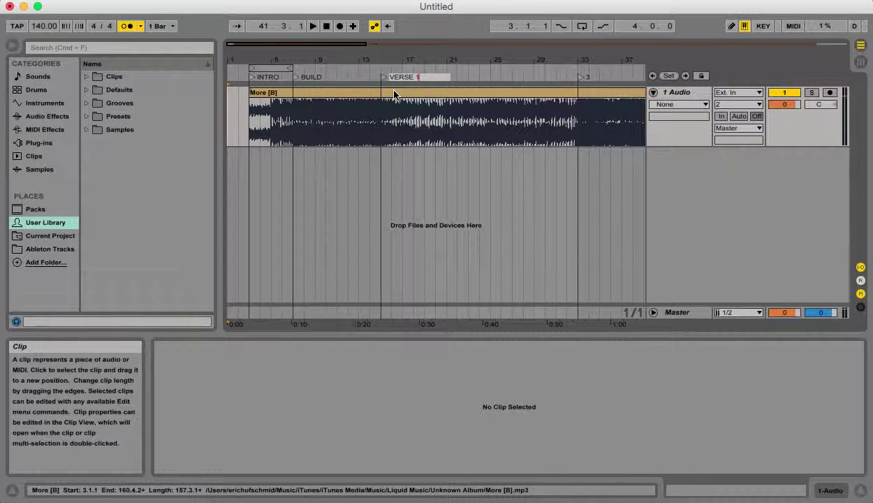
pyautogui.press('Return')
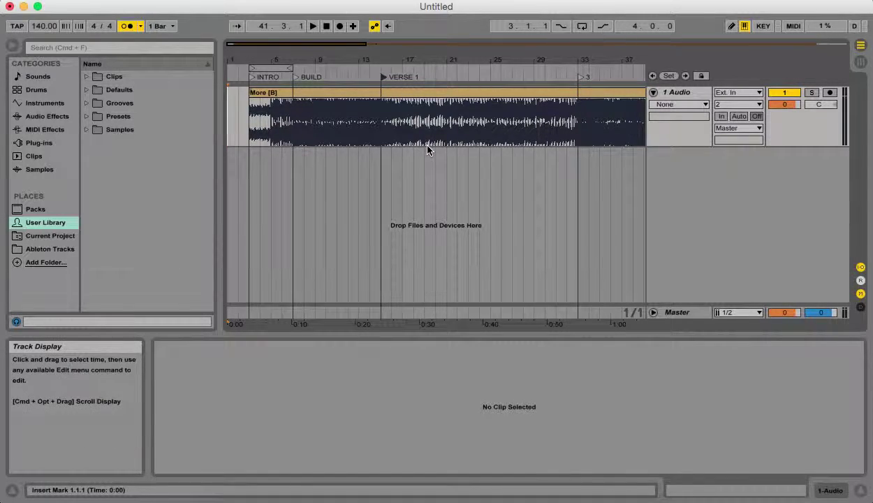
pyautogui.hscroll(5, 482, 143)
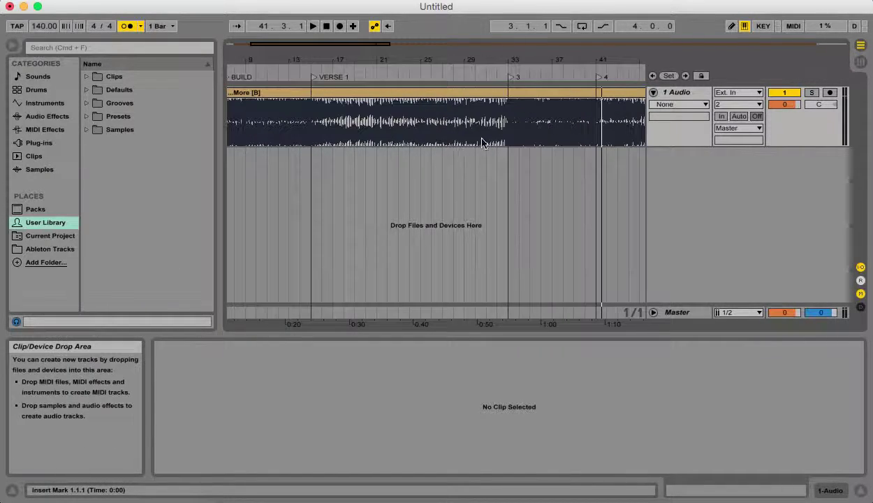
# - Rename locator 3 at bar 33 to CHORUS
pyautogui.rightClick(518, 78)
pyautogui.click(522, 92)
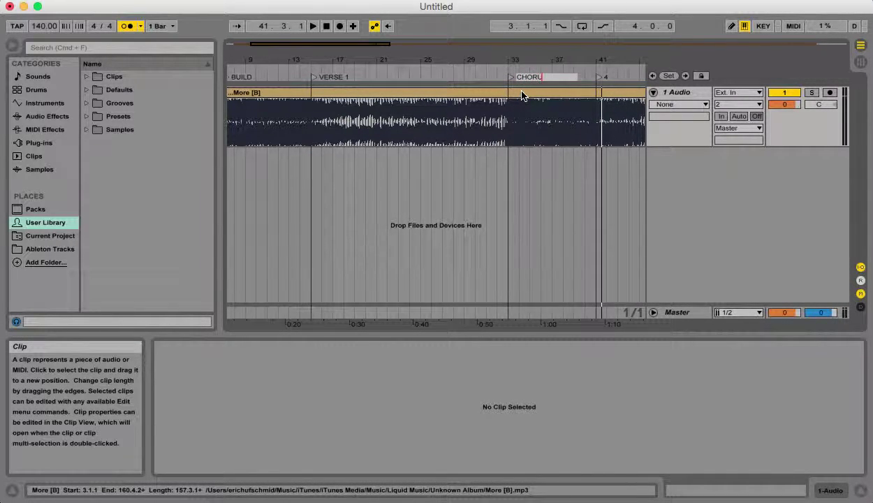
pyautogui.press('Return')
pyautogui.hscroll(5, 450, 125)
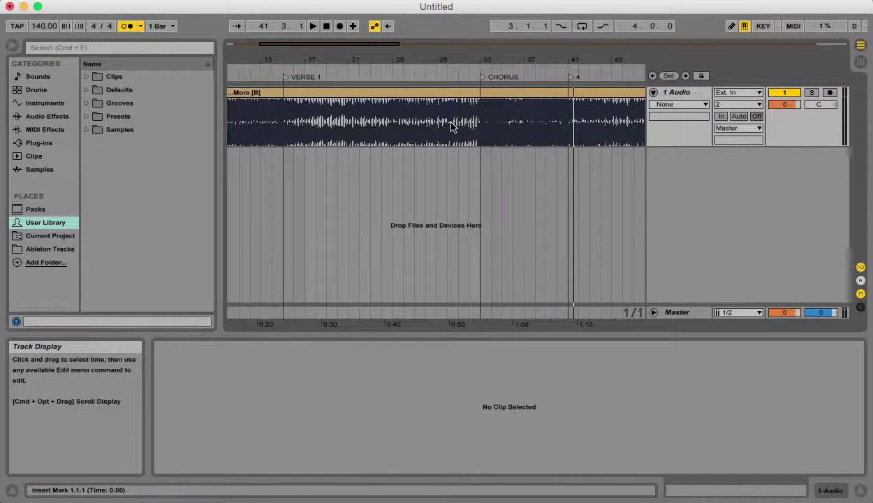
pyautogui.hscroll(3, 450, 125)
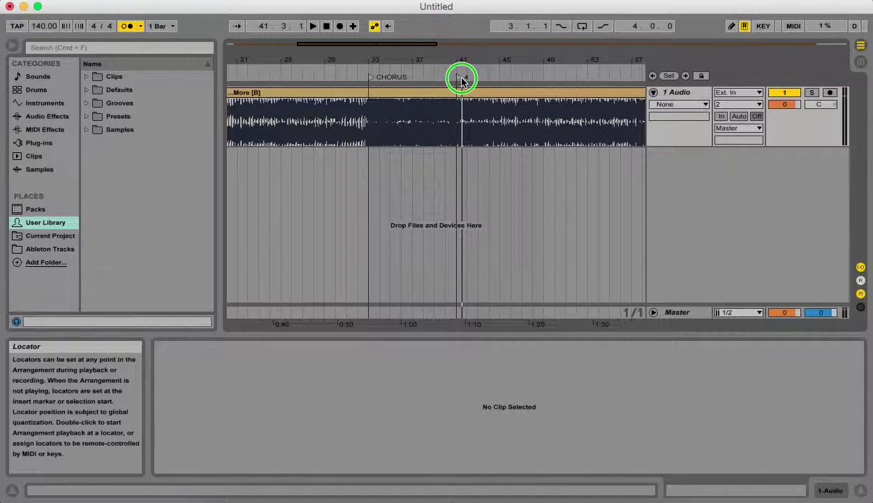
# - Rename locator 4 at bar 41 to VERSE 2
pyautogui.rightClick(462, 81)
pyautogui.click(482, 95)
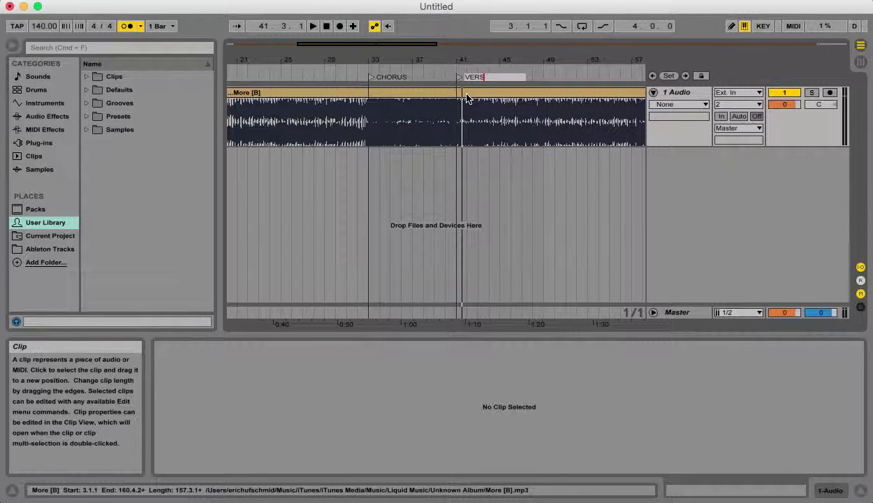
pyautogui.press('Return')
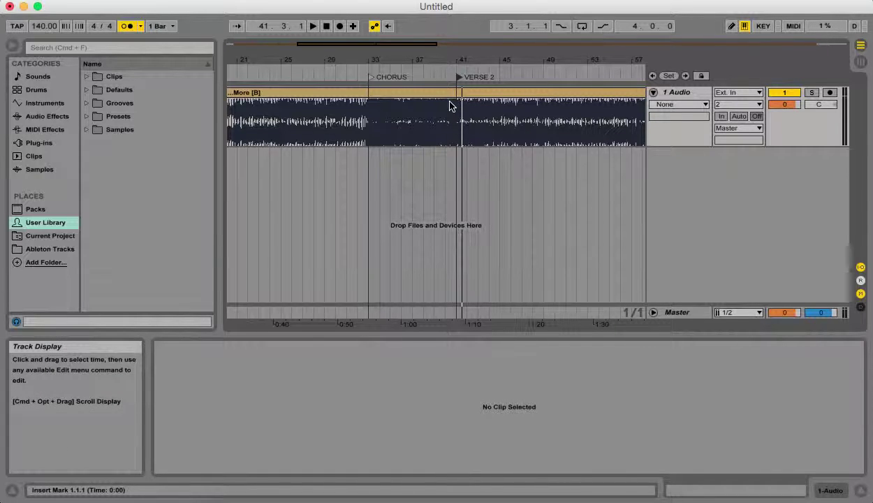
pyautogui.hscroll(-10, 449, 105)
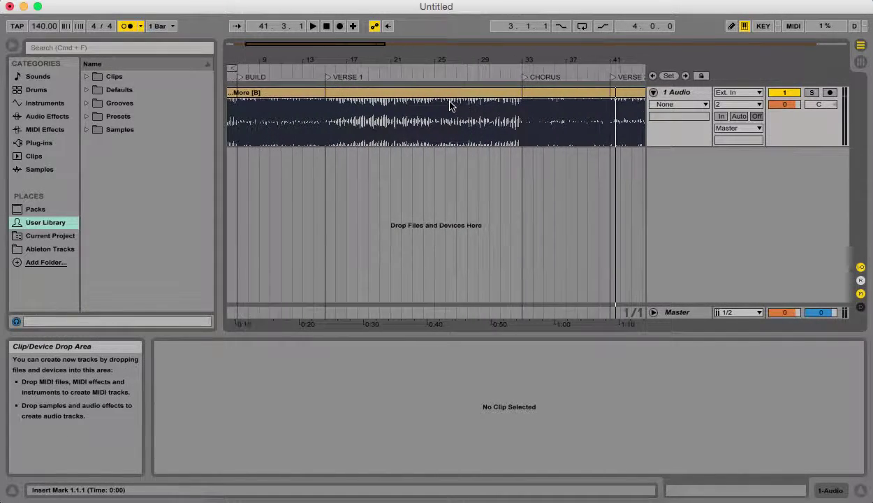